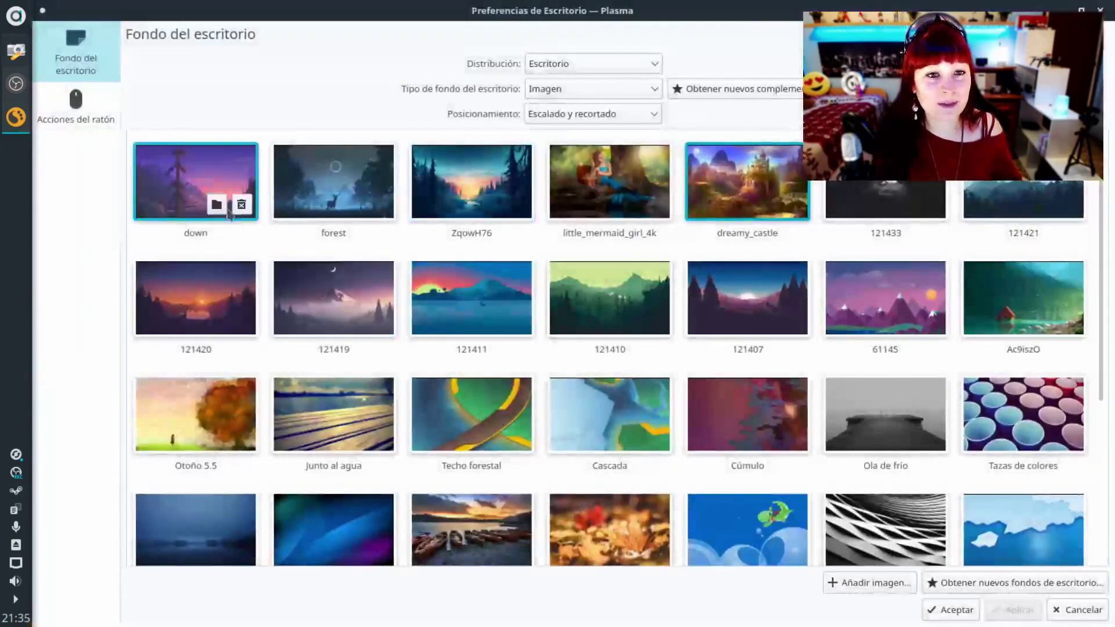
- Set the forest image as the desktop wallpaper and close the desktop preferences
{"action": "left_click", "coordinate": [308, 194]}
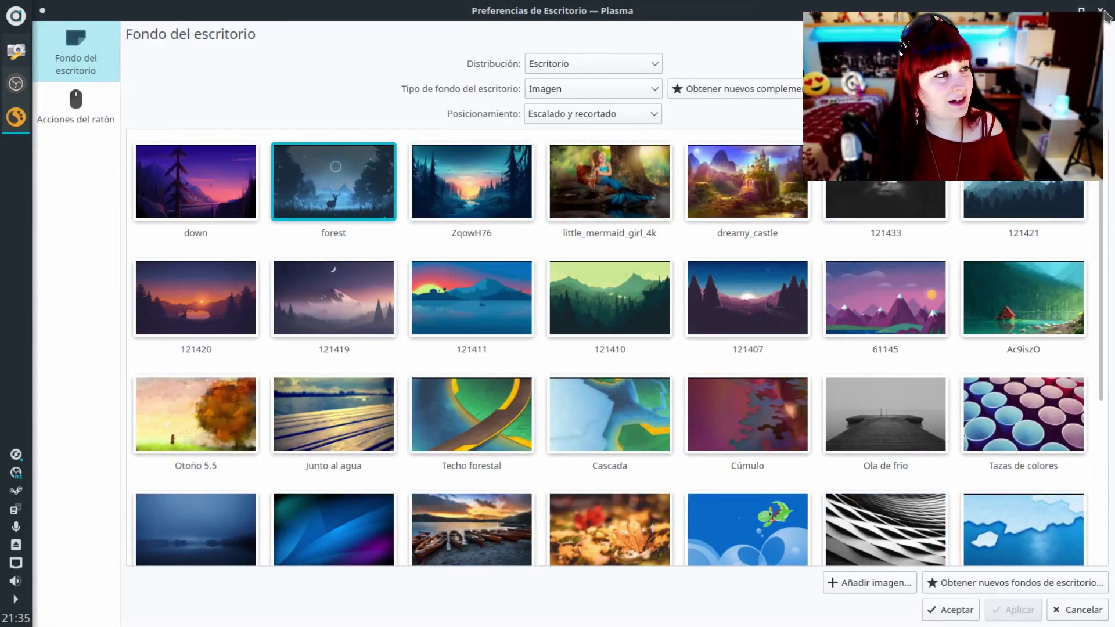
{"action": "key", "text": "Escape"}
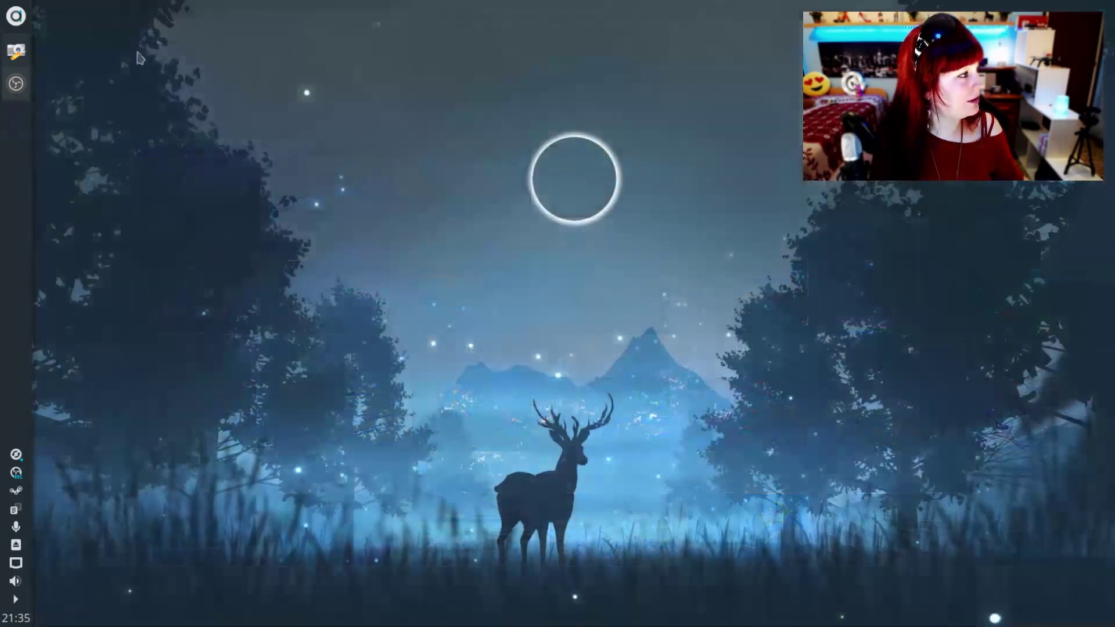
- Open Dolphin, look through the images in the /opt/wallpapers folder, and close the file manager
{"action": "left_click", "coordinate": [17, 16]}
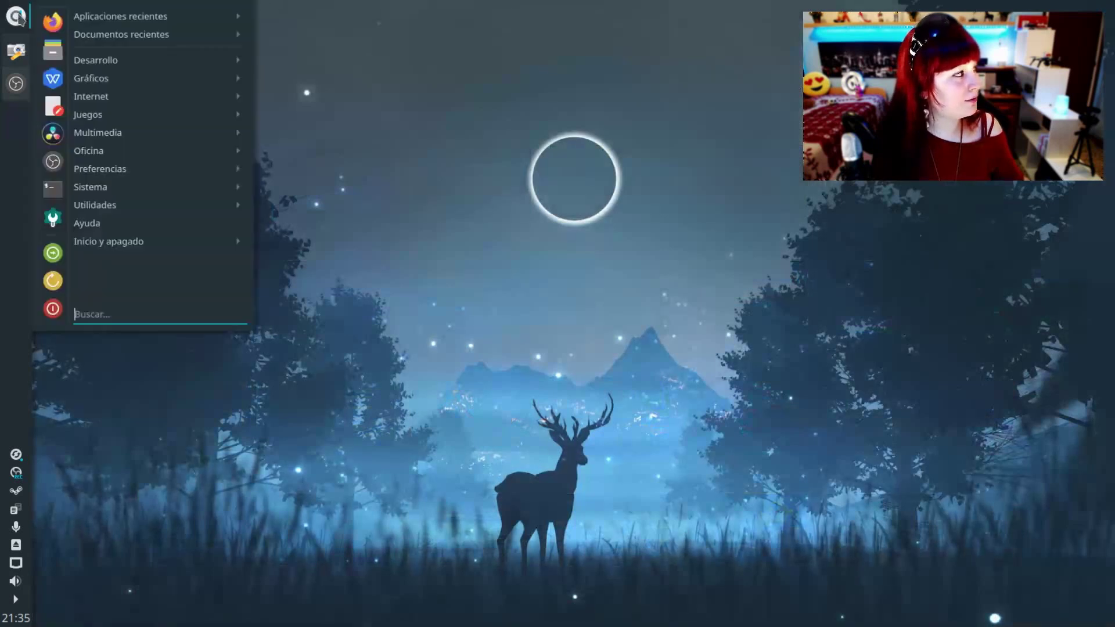
{"action": "left_click", "coordinate": [54, 54]}
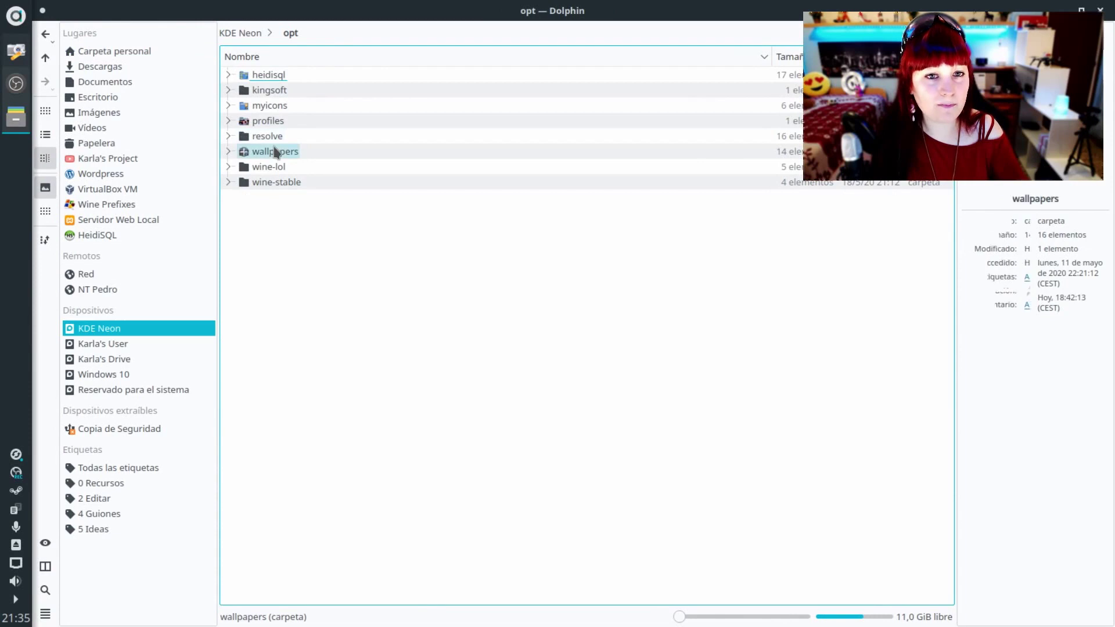
{"action": "left_click", "coordinate": [275, 152]}
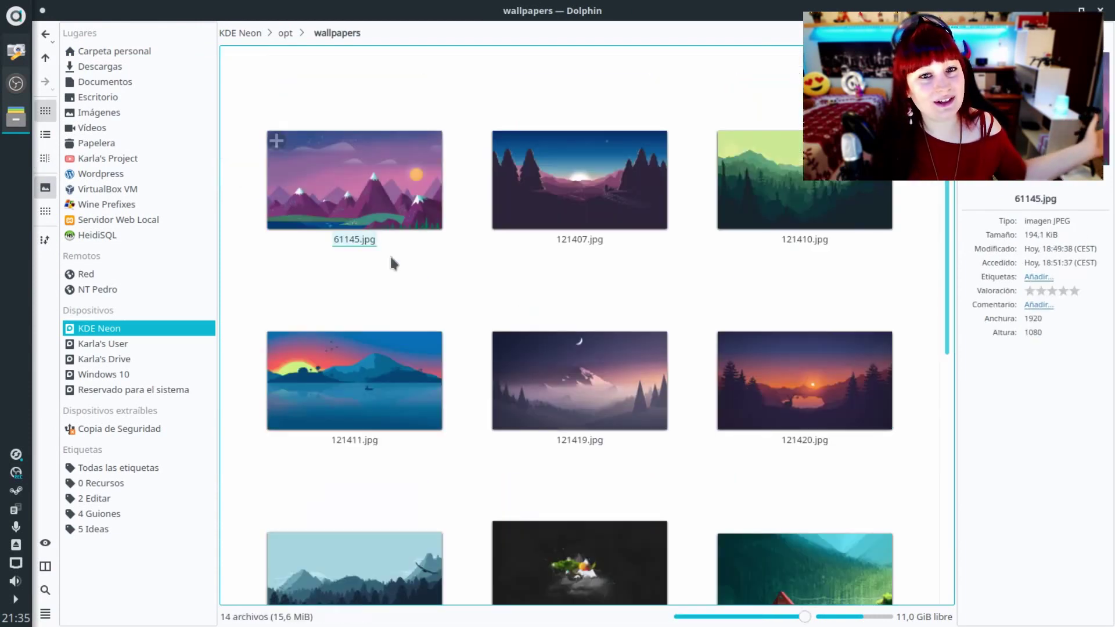
{"action": "scroll", "coordinate": [417, 259], "scroll_direction": "down", "scroll_amount": 4}
{"action": "scroll", "coordinate": [417, 259], "scroll_direction": "up", "scroll_amount": 7}
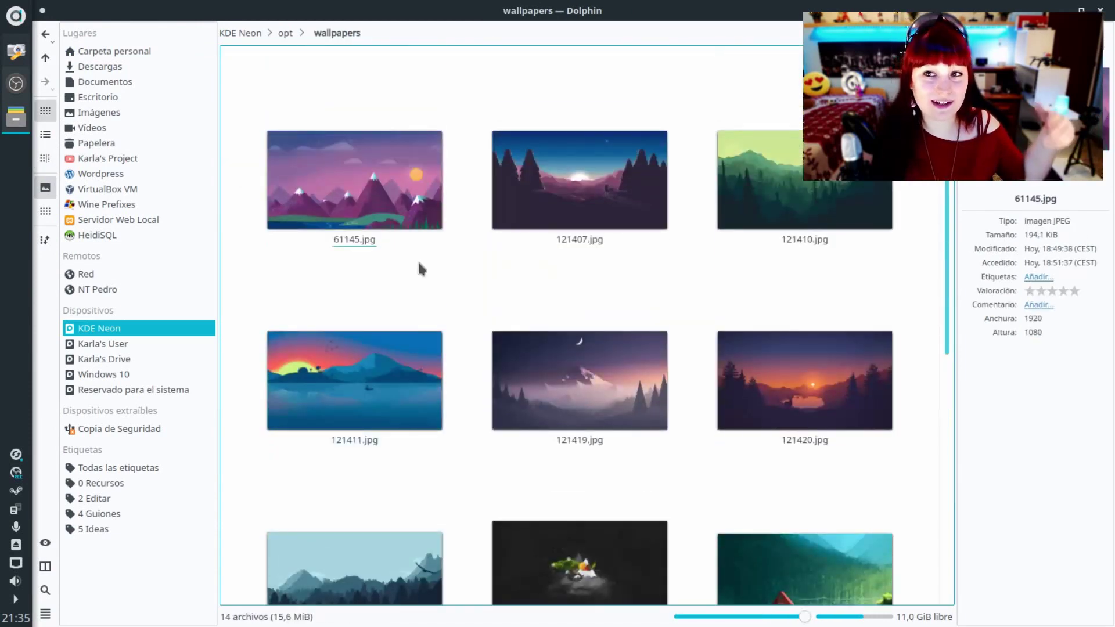
{"action": "key", "text": "ctrl+q"}
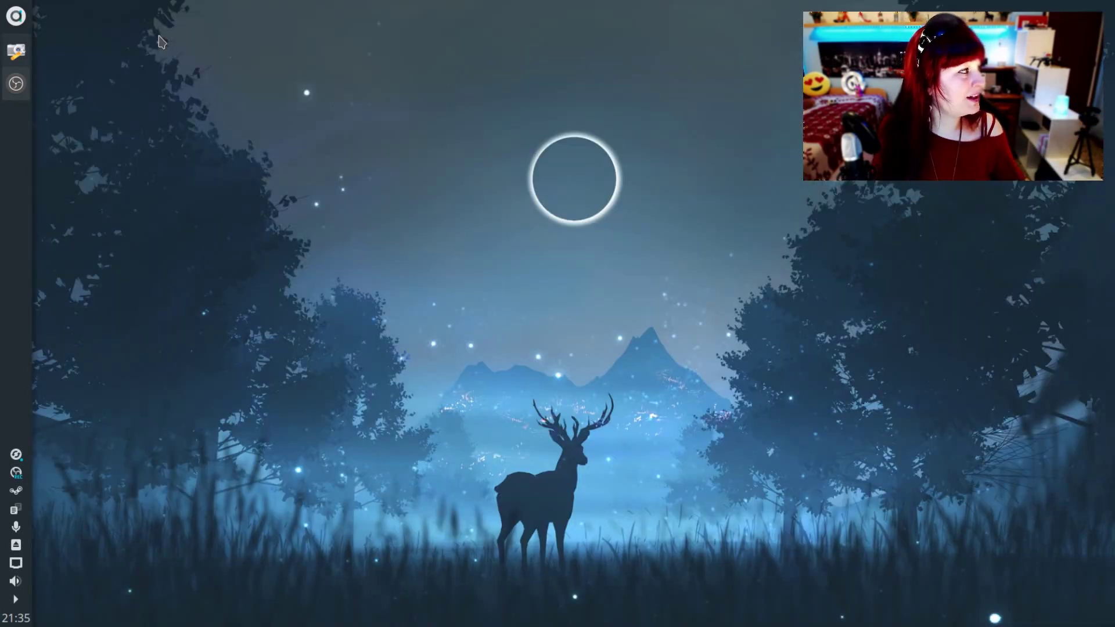
- Open the desktop configuration window and move it clear of the webcam overlay
{"action": "right_click", "coordinate": [162, 42]}
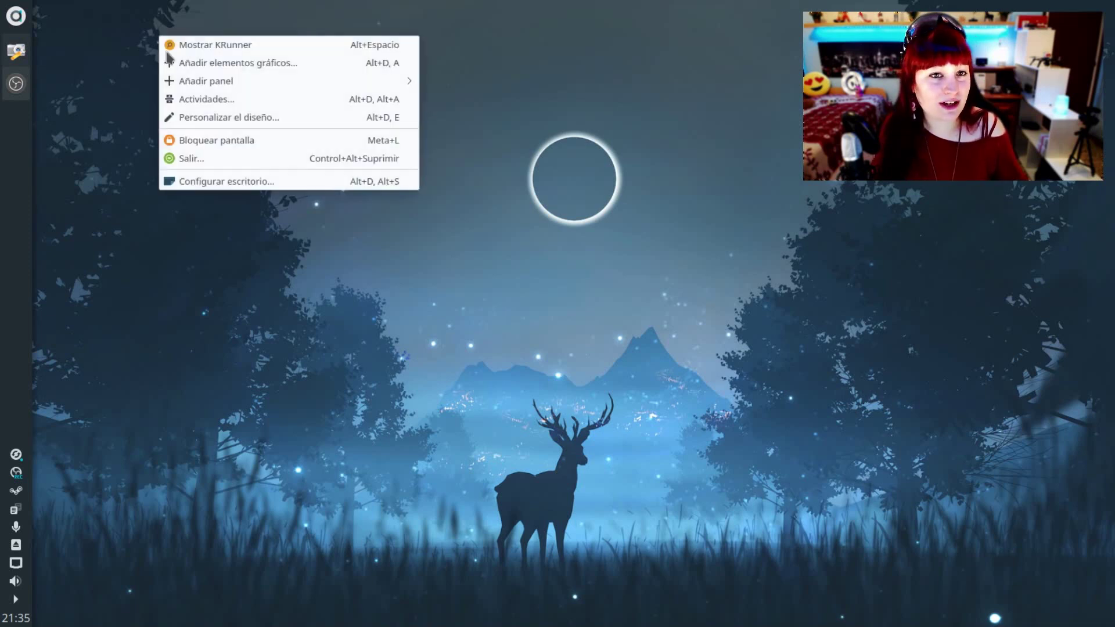
{"action": "left_click", "coordinate": [185, 184]}
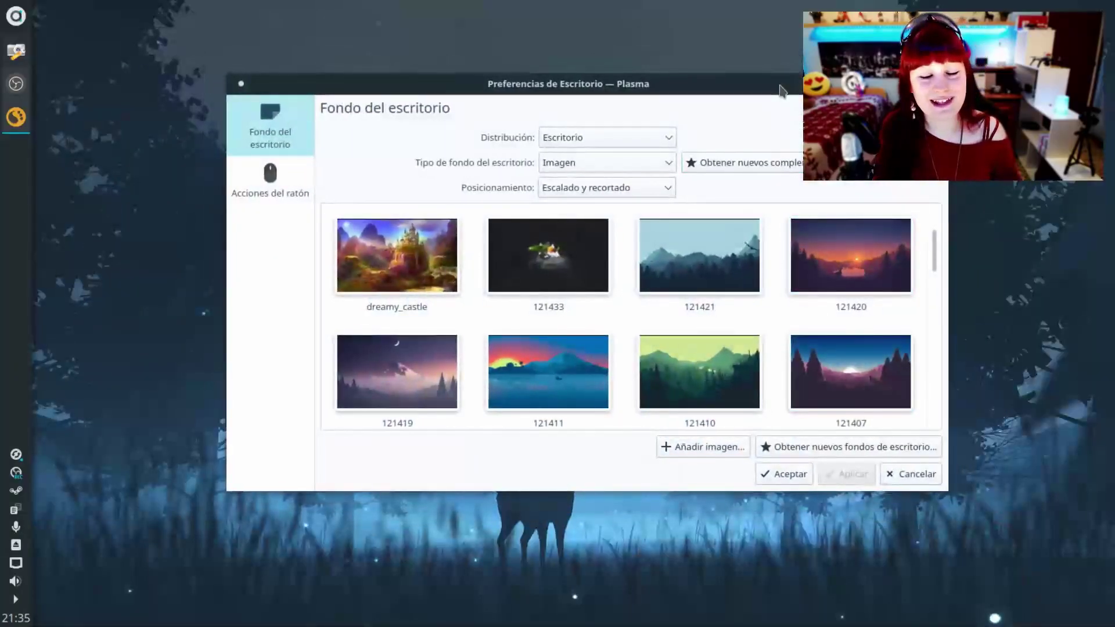
{"action": "left_click_drag", "start_coordinate": [780, 90], "coordinate": [604, 134]}
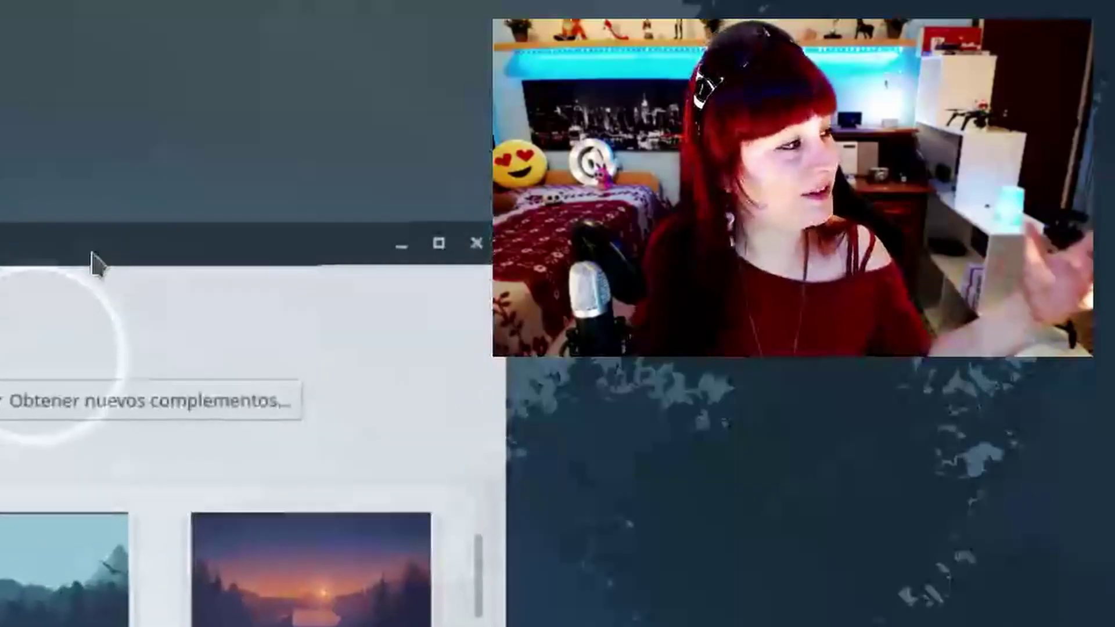
{"action": "left_click_drag", "start_coordinate": [93, 264], "coordinate": [98, 266]}
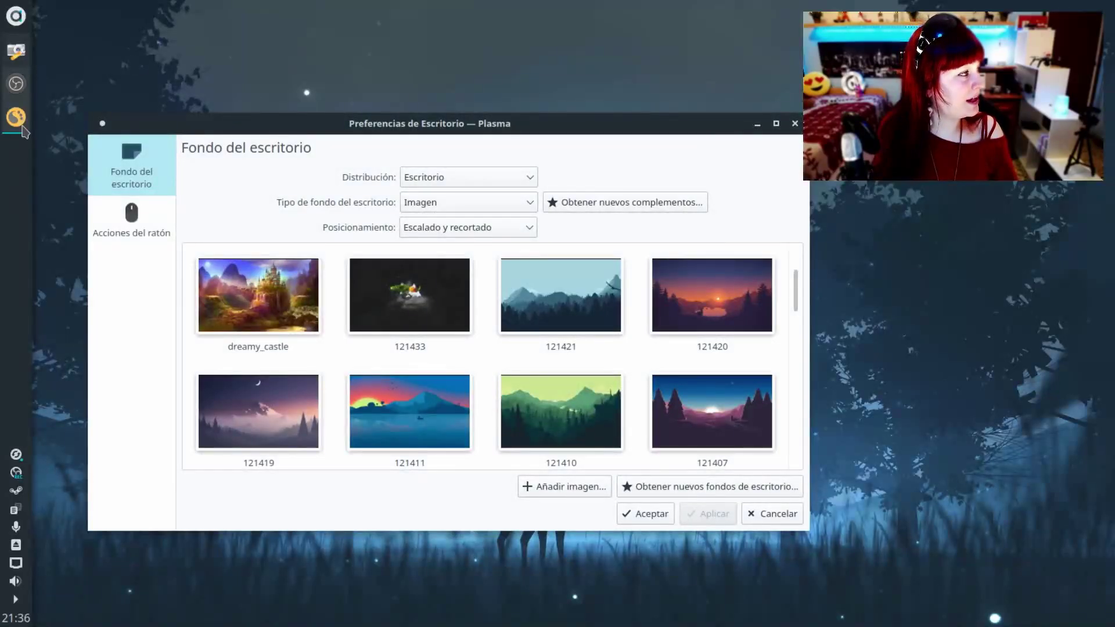
- Minimise and restore the desktop preferences window several times to show its animation
{"action": "left_click", "coordinate": [18, 118]}
{"action": "left_click", "coordinate": [18, 117]}
{"action": "left_click", "coordinate": [17, 117]}
{"action": "left_click", "coordinate": [18, 118]}
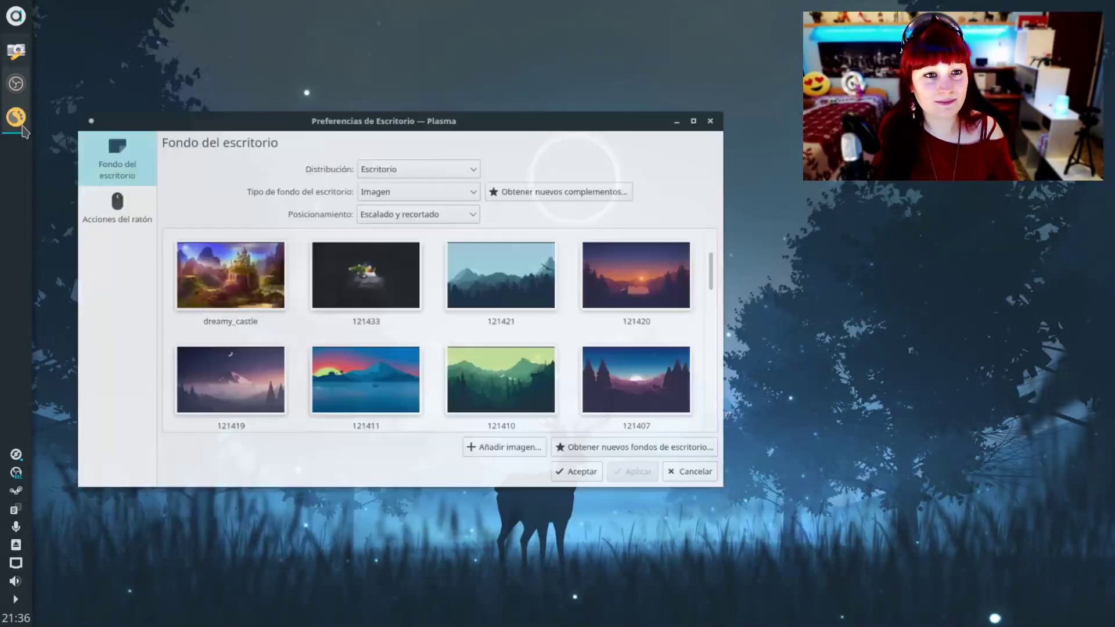
{"action": "left_click", "coordinate": [18, 118]}
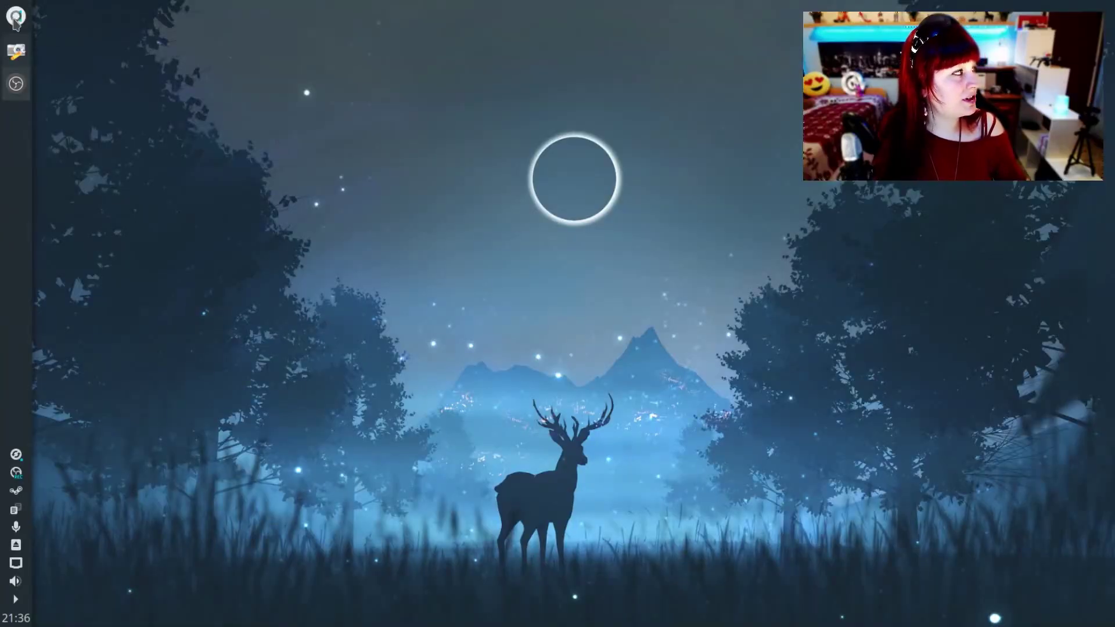
- Open the application menu and look through the Gráficos, Juegos and Desarrollo categories
{"action": "left_click", "coordinate": [16, 17]}
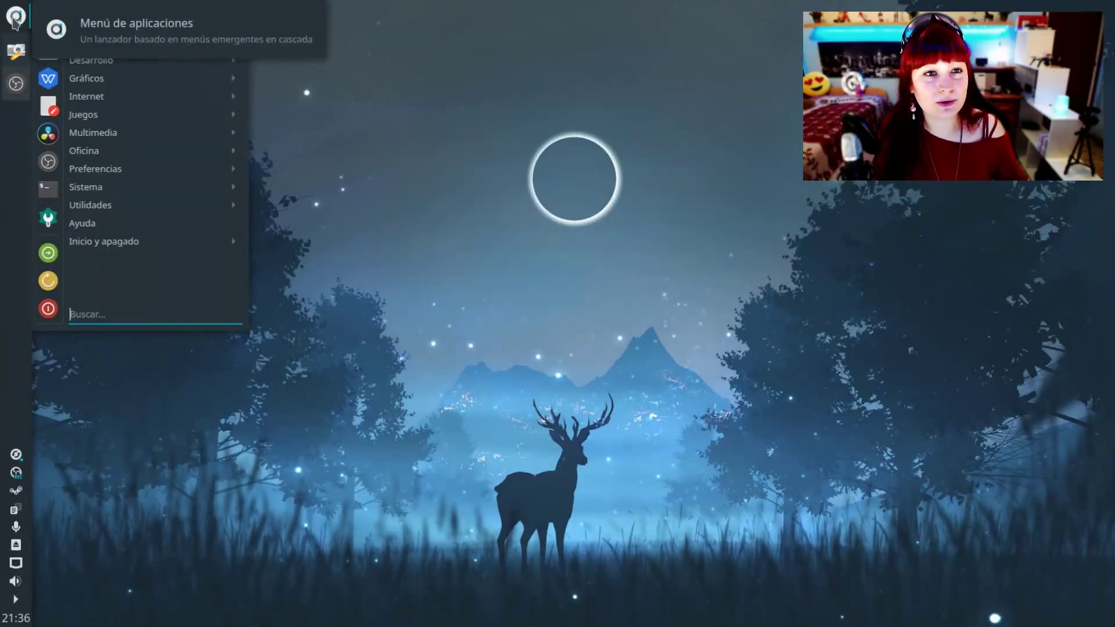
{"action": "left_click", "coordinate": [335, 206]}
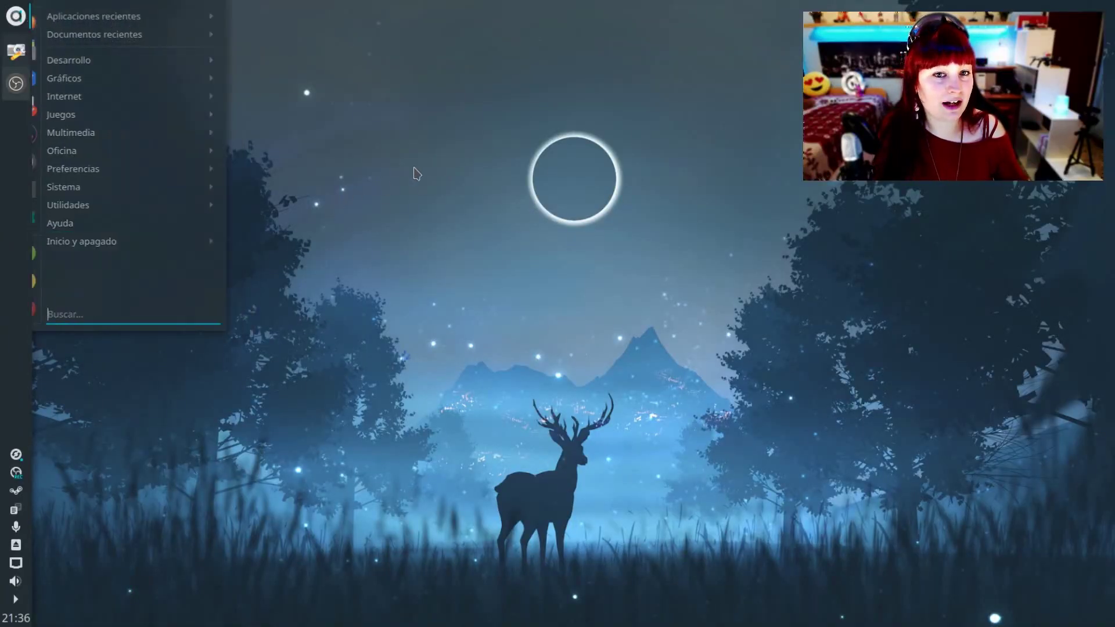
{"action": "left_click", "coordinate": [16, 16]}
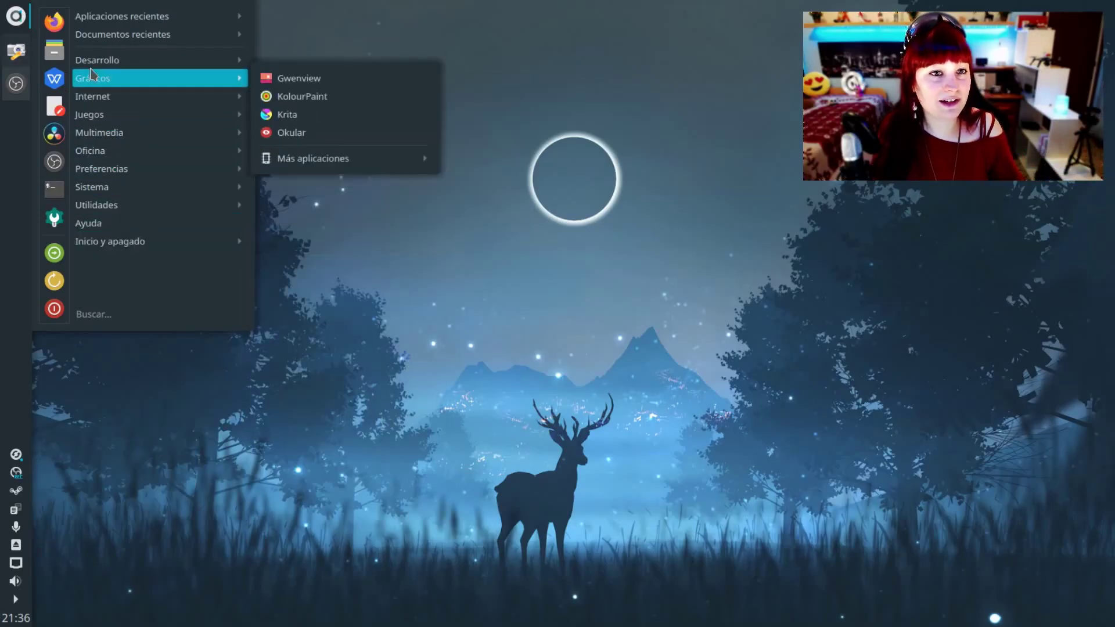
{"action": "mouse_move", "coordinate": [119, 114]}
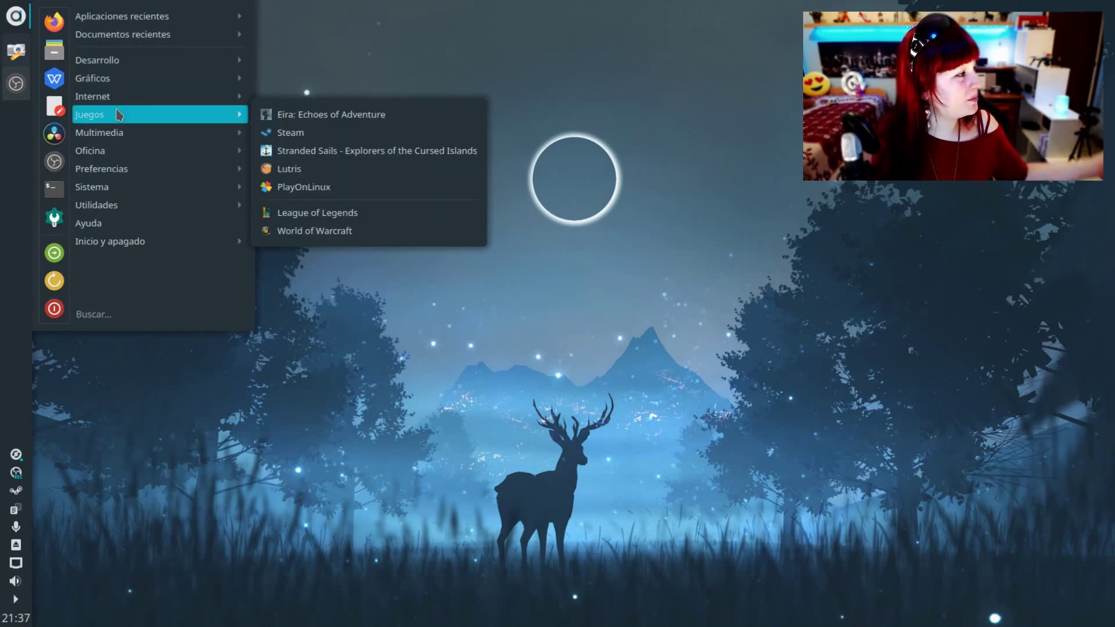
{"action": "mouse_move", "coordinate": [126, 70]}
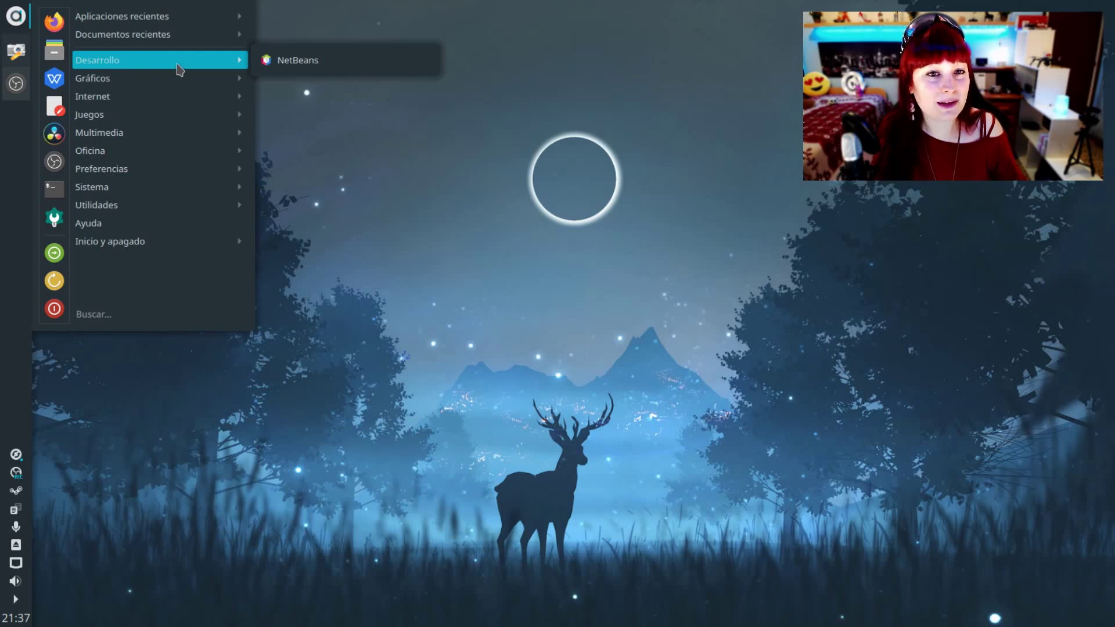
{"action": "mouse_move", "coordinate": [161, 120]}
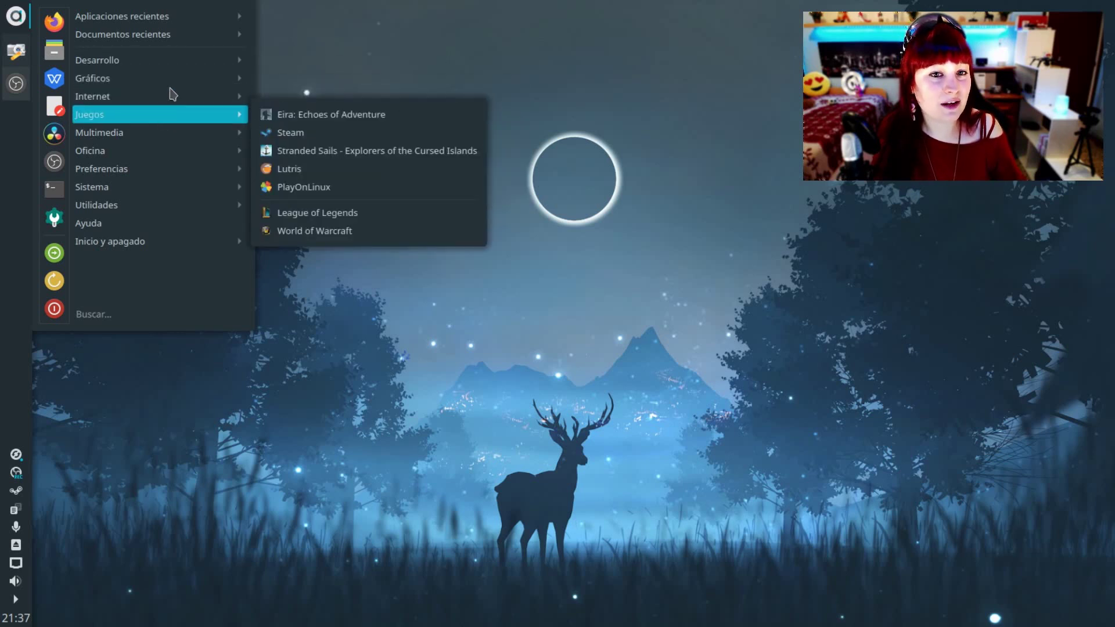
{"action": "mouse_move", "coordinate": [192, 81]}
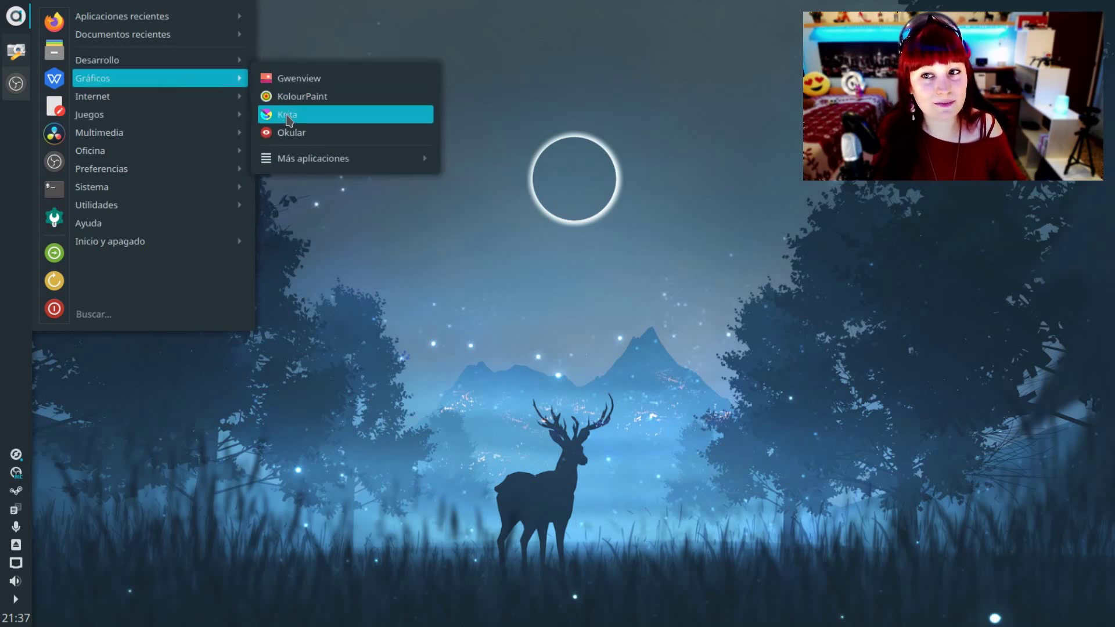
{"action": "mouse_move", "coordinate": [194, 101]}
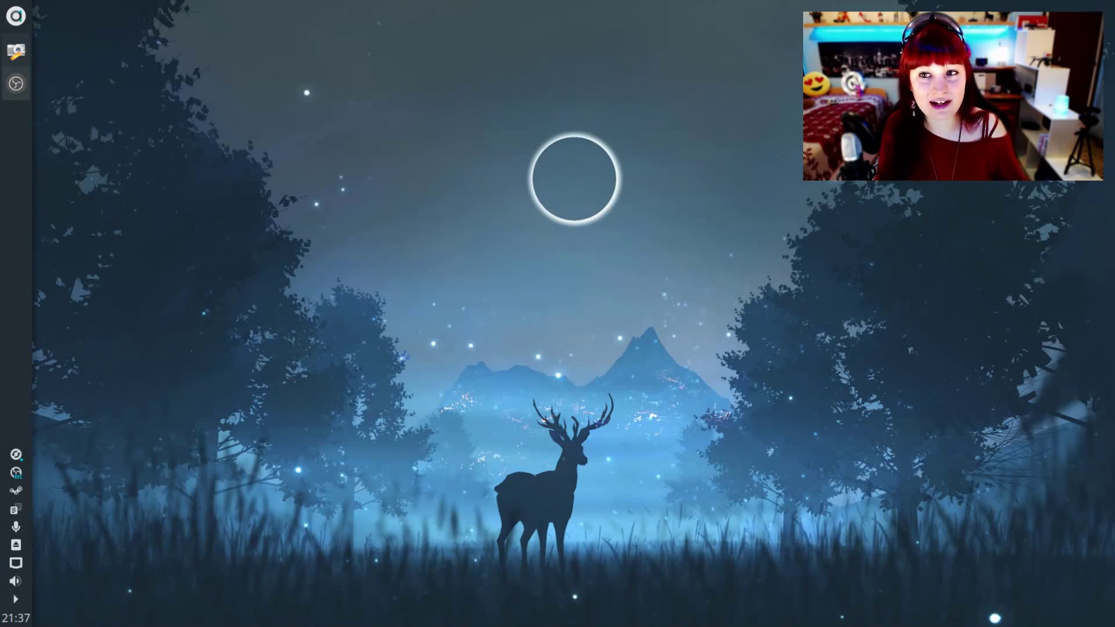
- Switch to OBS and select the Webcam scene
{"action": "left_click", "coordinate": [15, 83]}
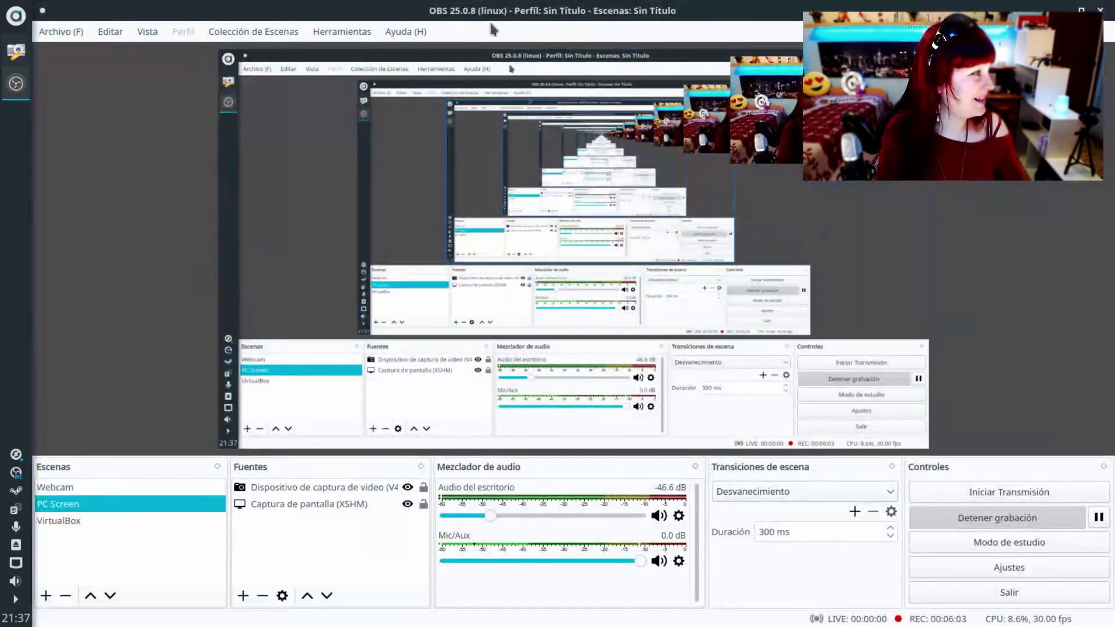
{"action": "left_click", "coordinate": [142, 497]}
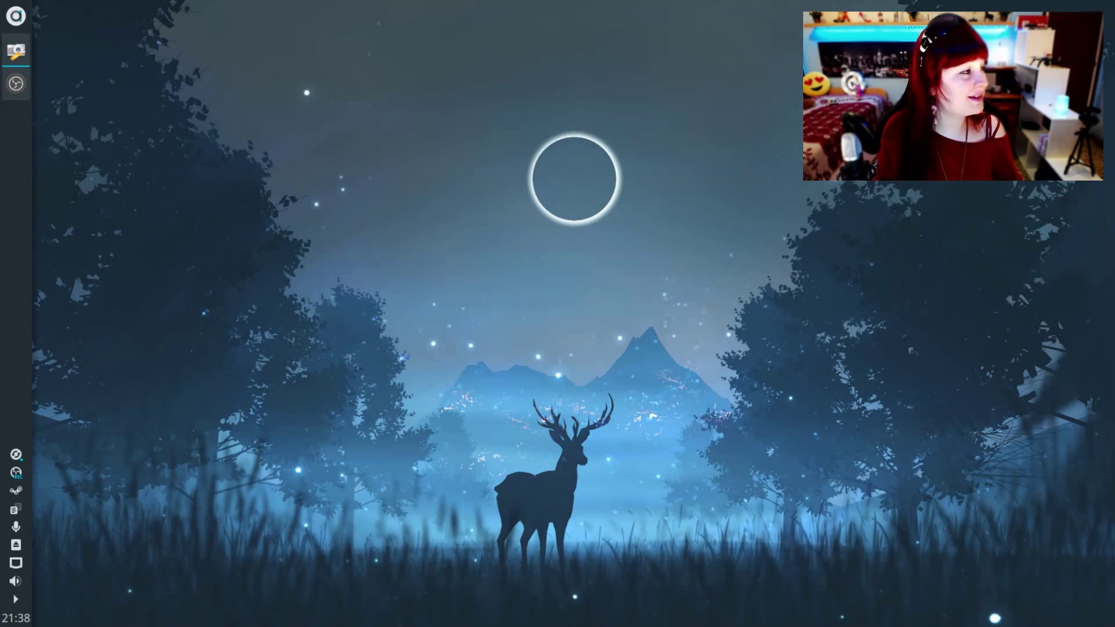
- Move the v4l2ucp webcam settings window to the upper middle of the desktop, review its controls, and minimise it
{"action": "left_click_drag", "start_coordinate": [821, 119], "coordinate": [574, 12]}
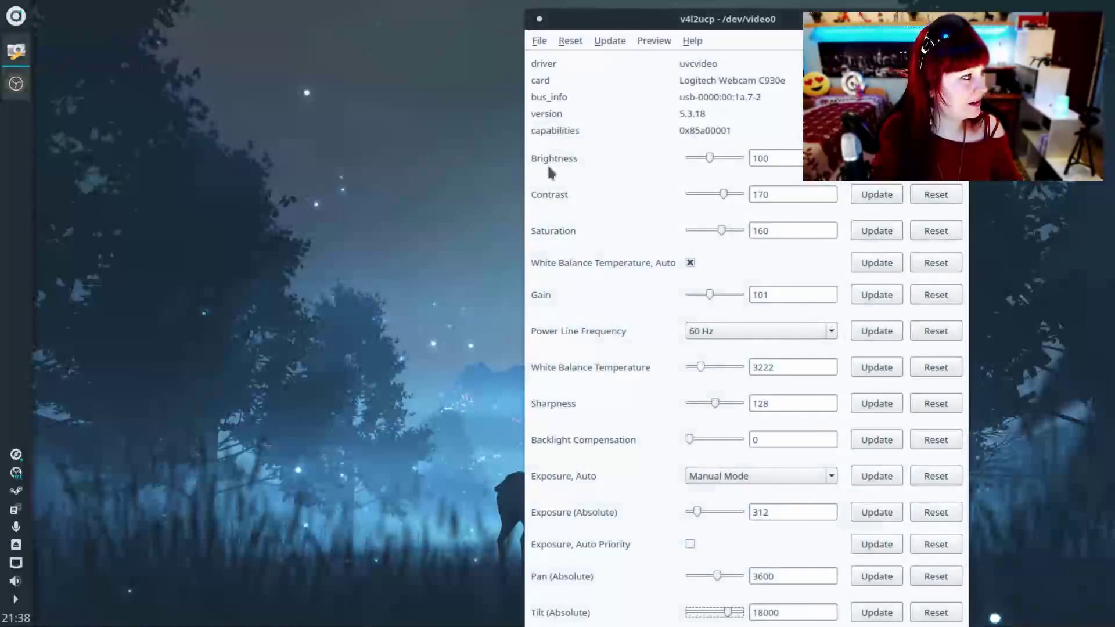
{"action": "left_click_drag", "start_coordinate": [695, 18], "coordinate": [573, 10]}
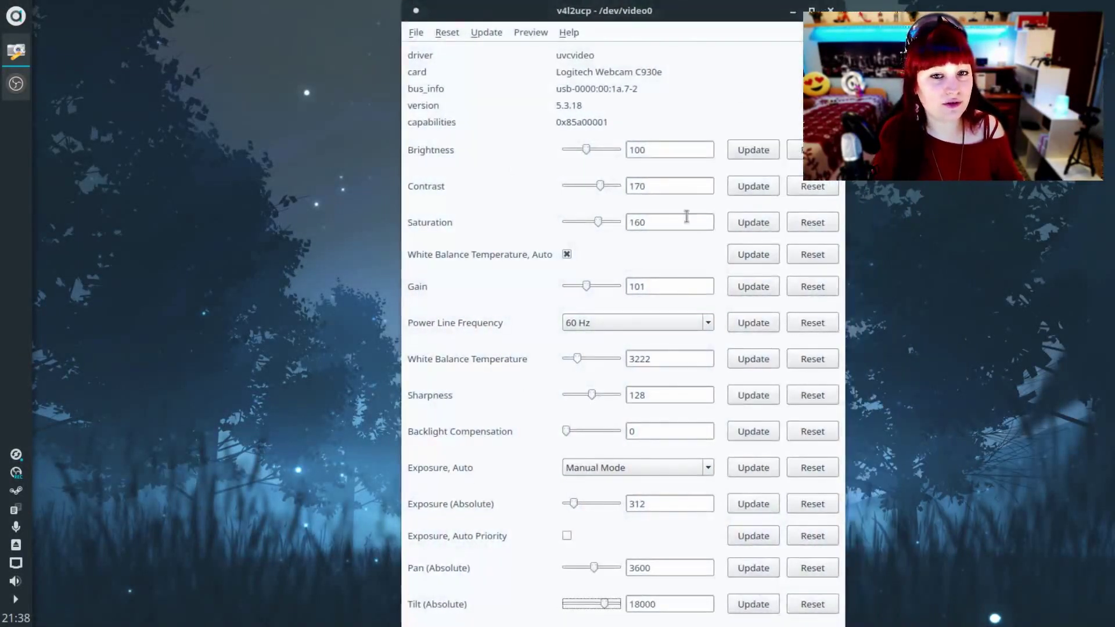
{"action": "left_click", "coordinate": [792, 12]}
{"action": "left_click", "coordinate": [10, 20]}
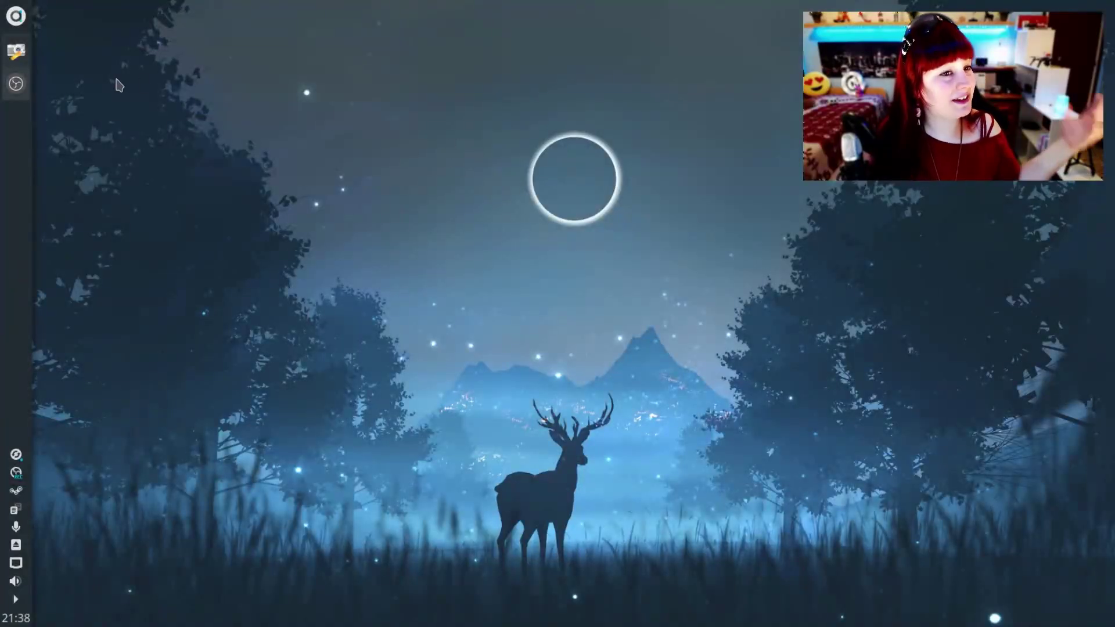
- Launch WPS Office and create a blank Excel spreadsheet
{"action": "left_click", "coordinate": [16, 17]}
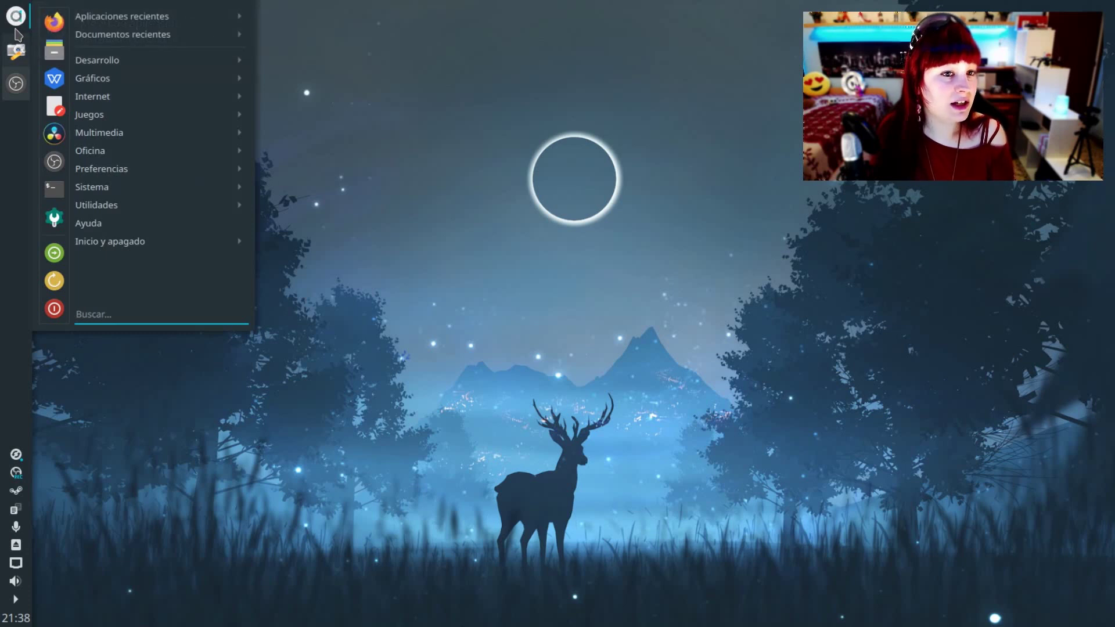
{"action": "left_click", "coordinate": [55, 81]}
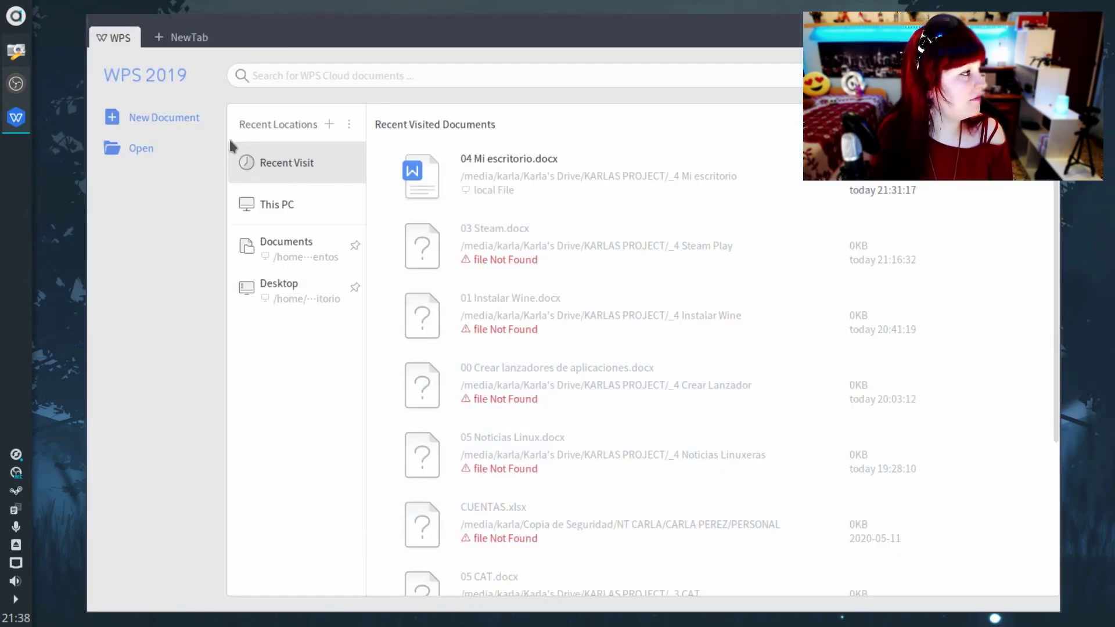
{"action": "left_click", "coordinate": [211, 129]}
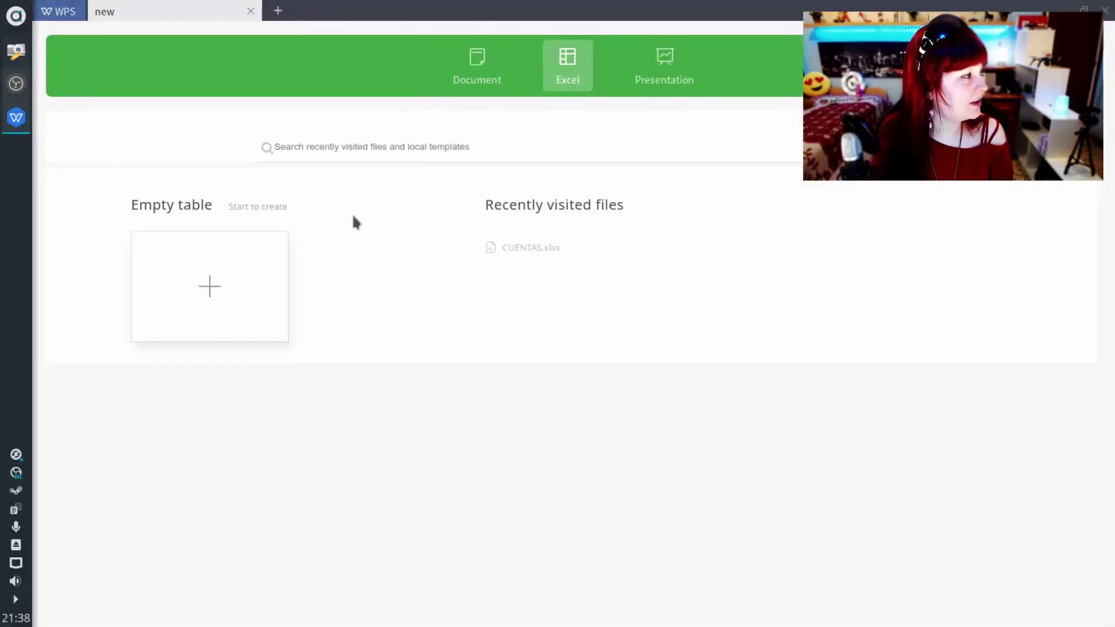
{"action": "left_click", "coordinate": [231, 280]}
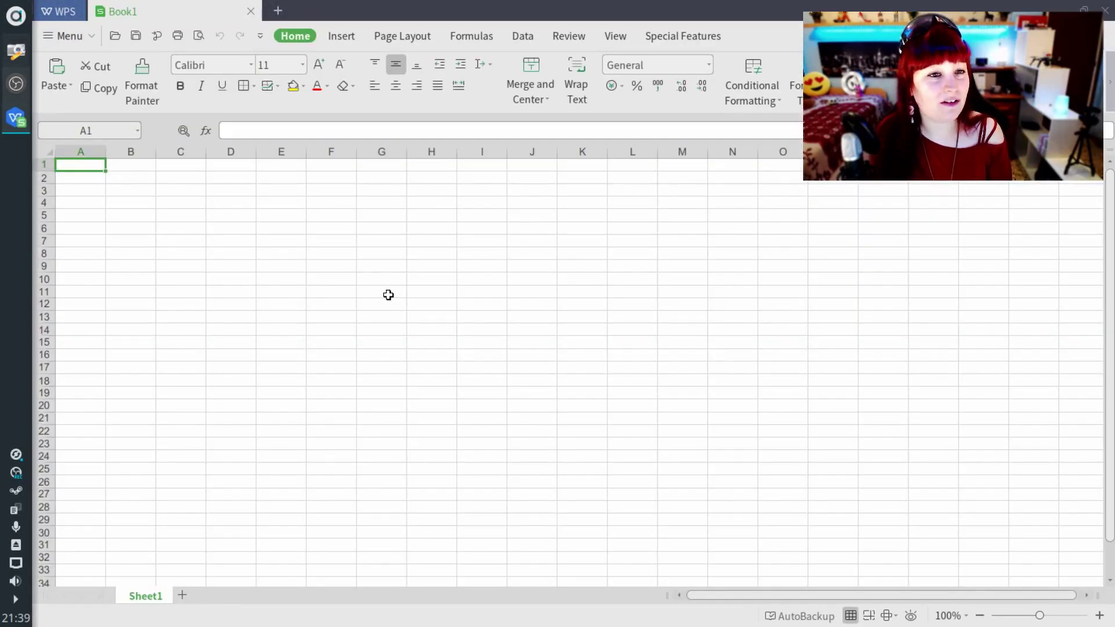
{"action": "left_click", "coordinate": [383, 293]}
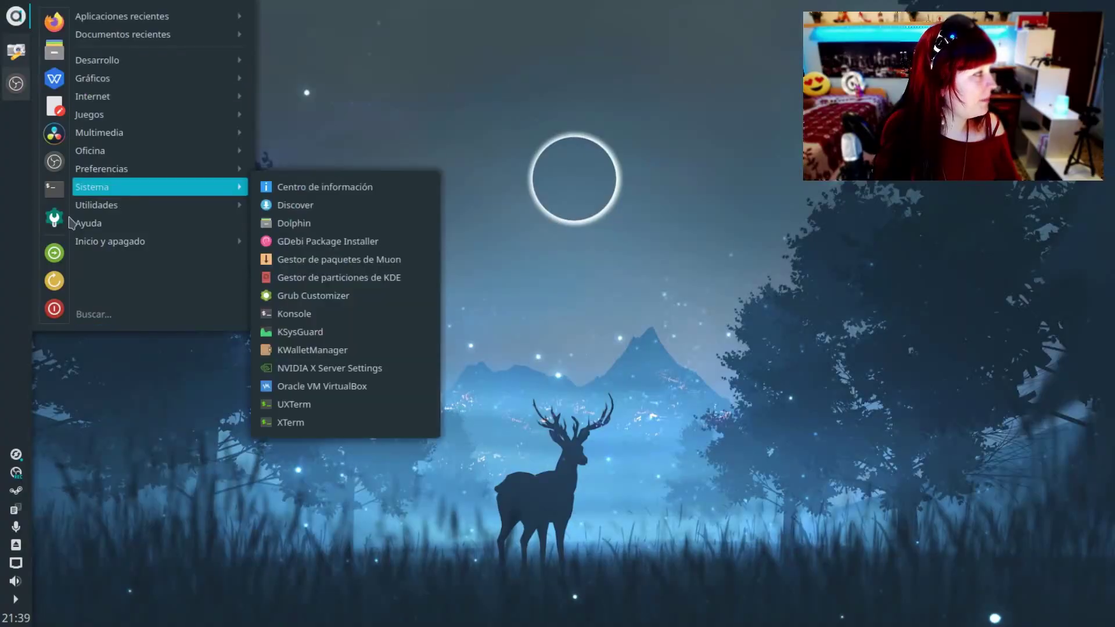
- In the system preferences, review the Plasma styles and the window decorations under Estilo de las aplicaciones
{"action": "key", "text": "Escape"}
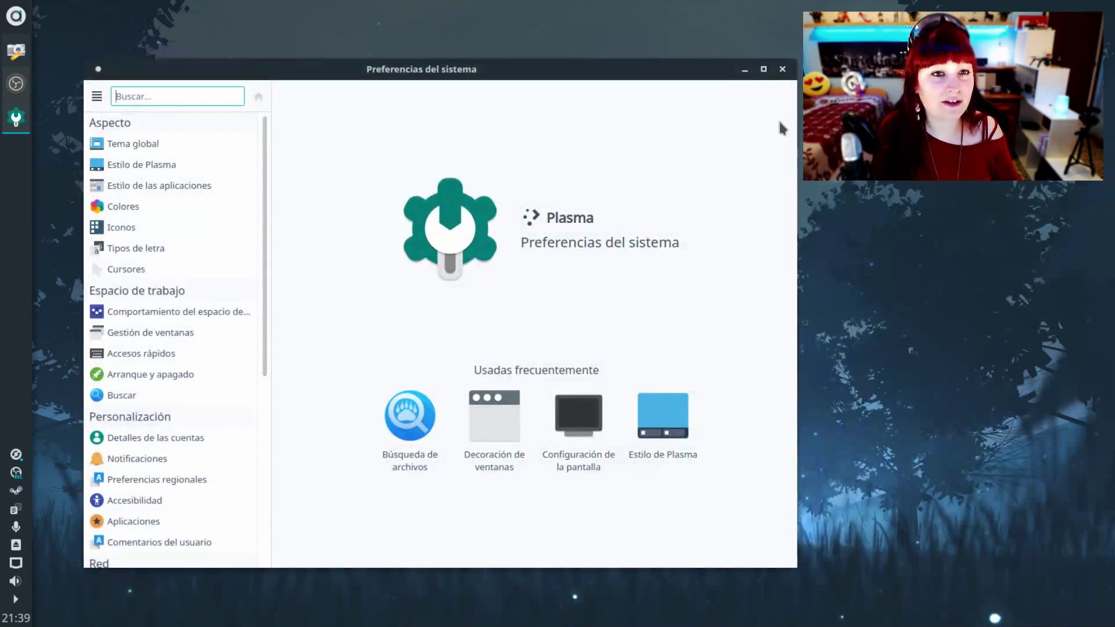
{"action": "left_click", "coordinate": [168, 165]}
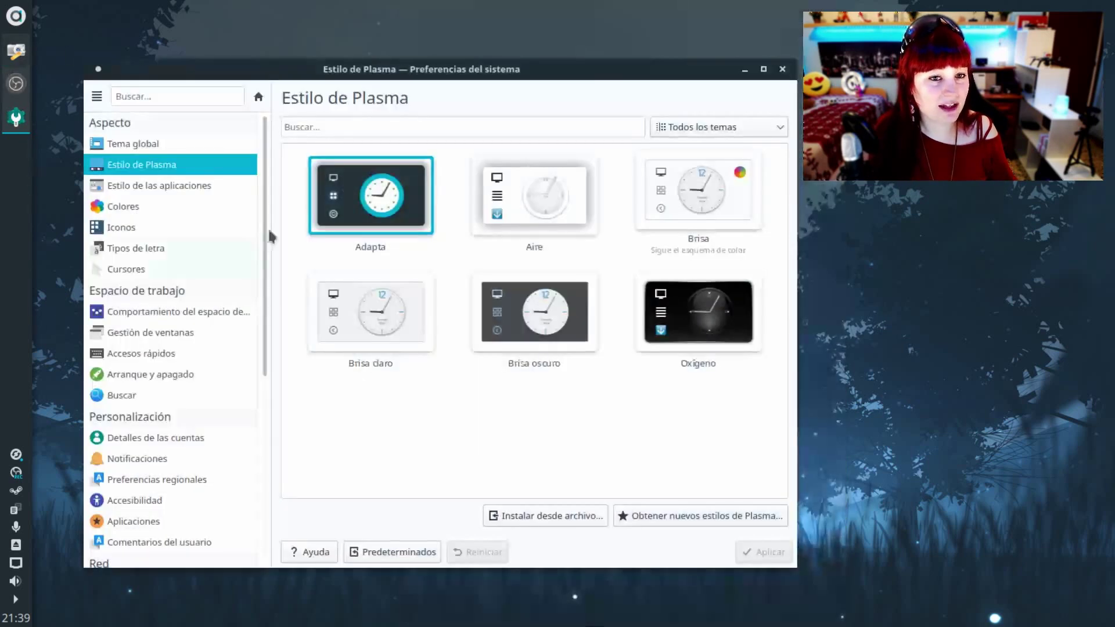
{"action": "left_click", "coordinate": [172, 192]}
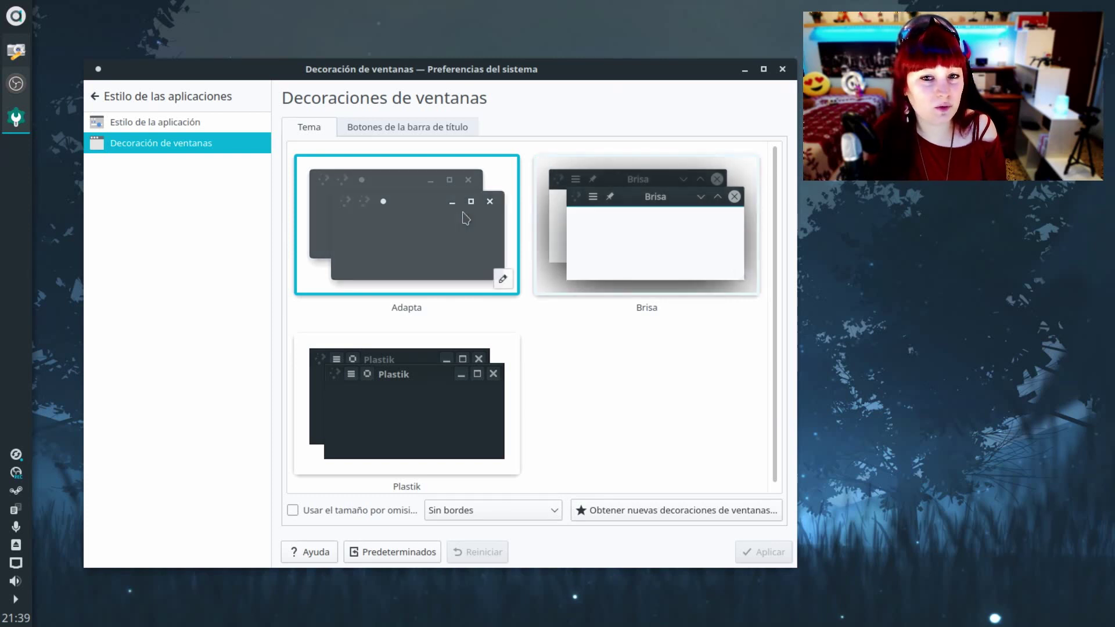
- Examine the installed icon themes in Iconos, and look through the remaining system preference categories
{"action": "left_click", "coordinate": [117, 104]}
{"action": "left_click", "coordinate": [121, 227]}
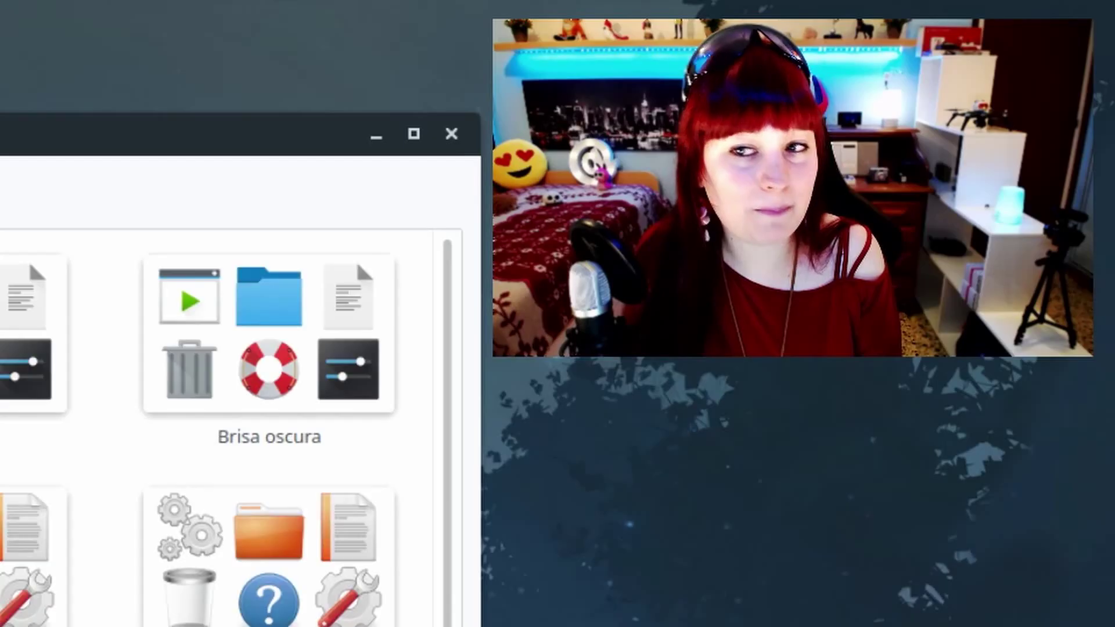
{"action": "scroll", "coordinate": [544, 286], "scroll_direction": "down", "scroll_amount": 2}
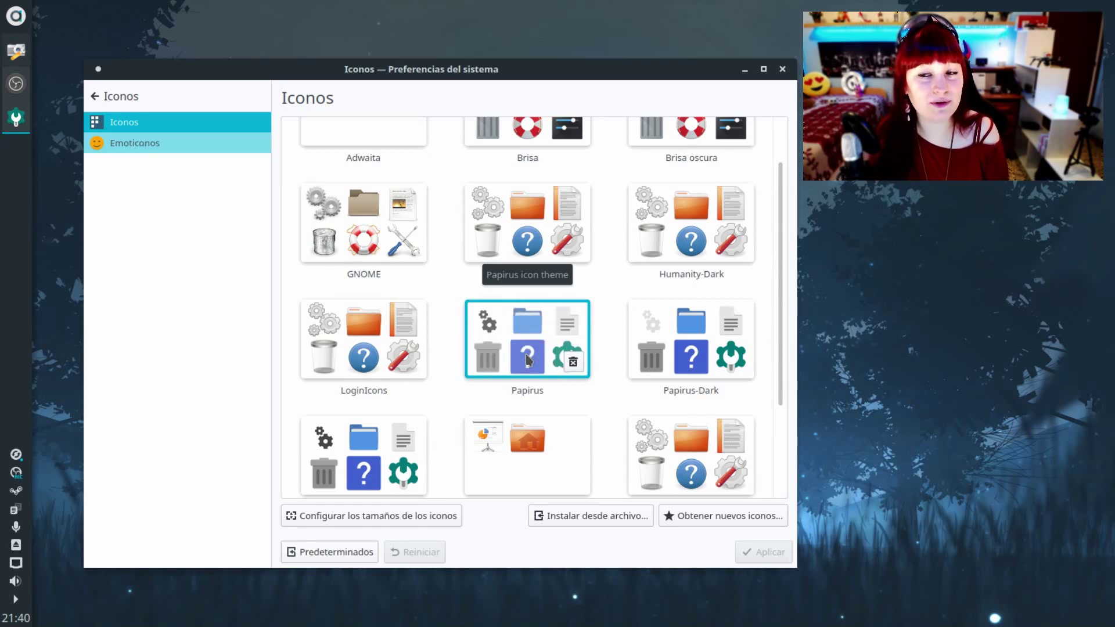
{"action": "left_click", "coordinate": [95, 96]}
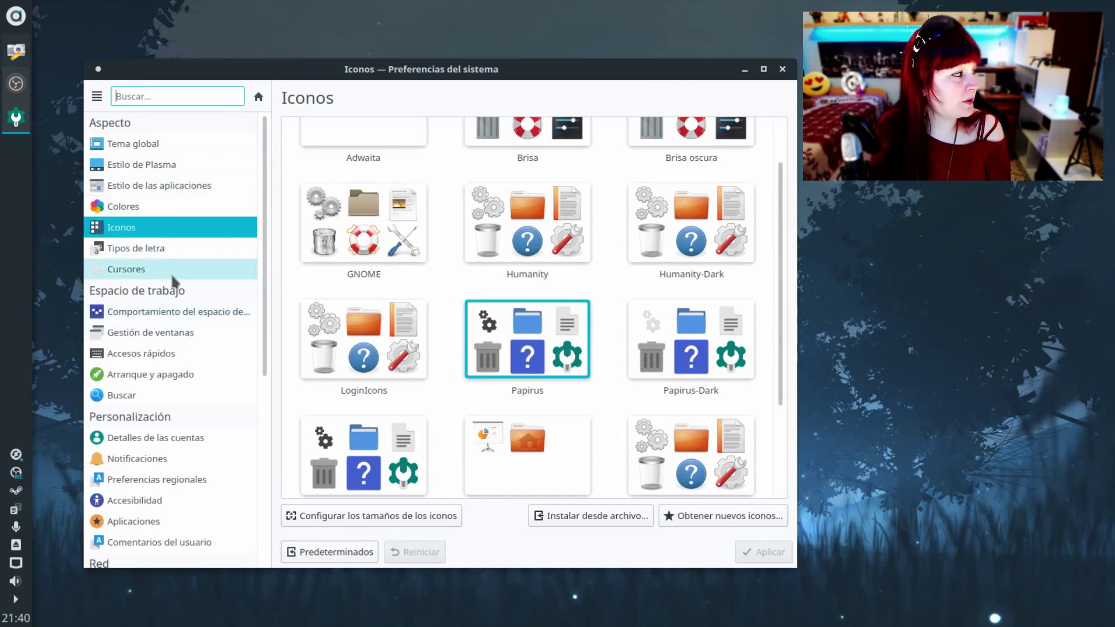
{"action": "scroll", "coordinate": [174, 290], "scroll_direction": "down", "scroll_amount": 10}
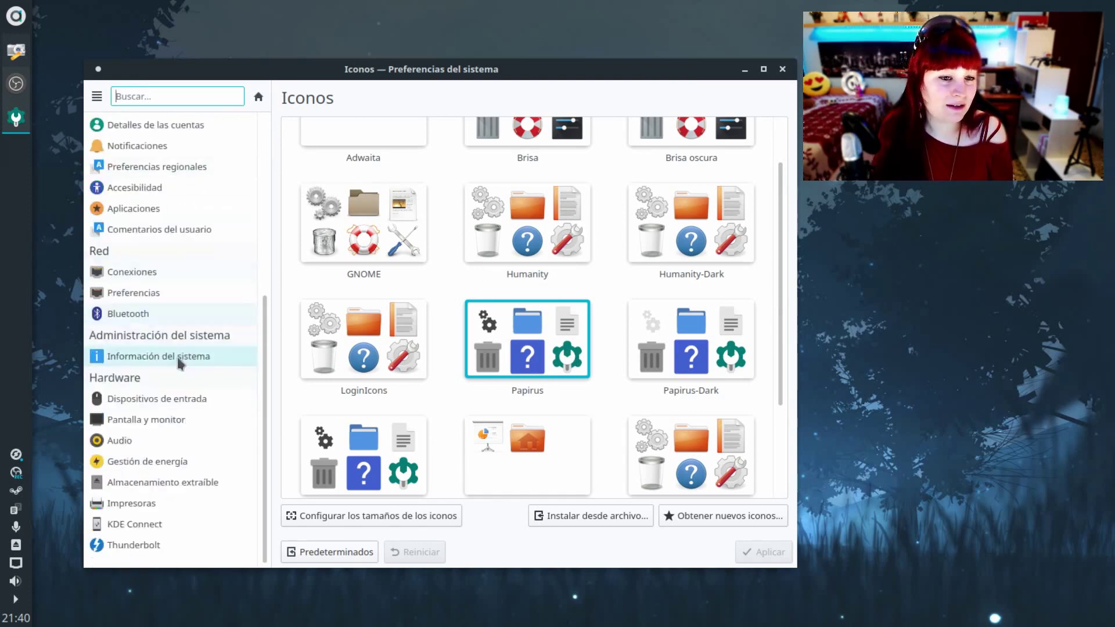
{"action": "scroll", "coordinate": [180, 367], "scroll_direction": "up", "scroll_amount": 8}
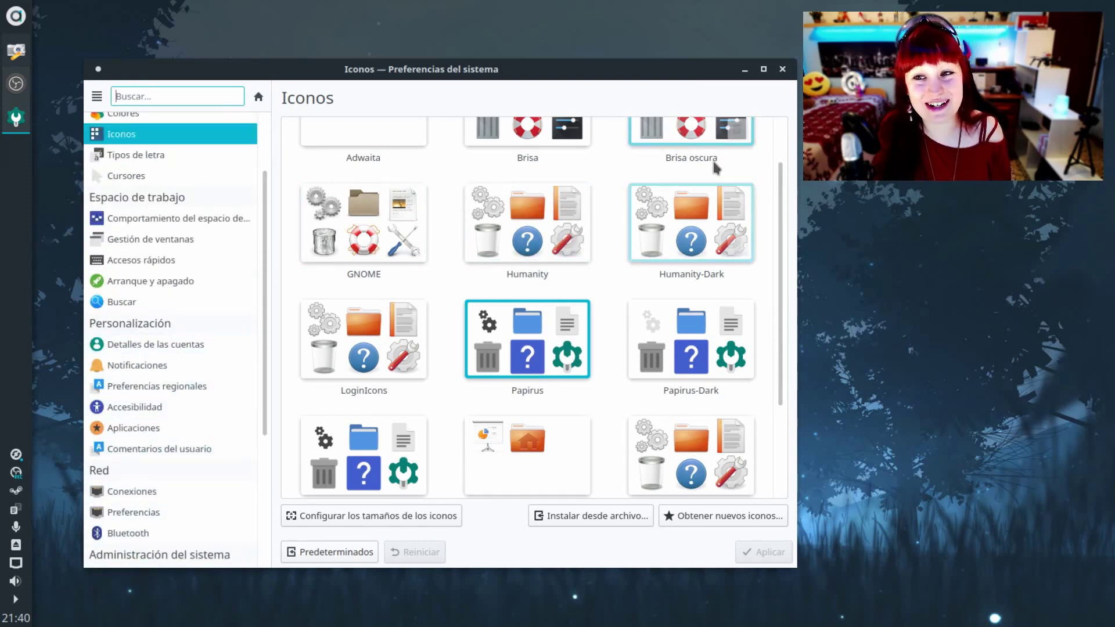